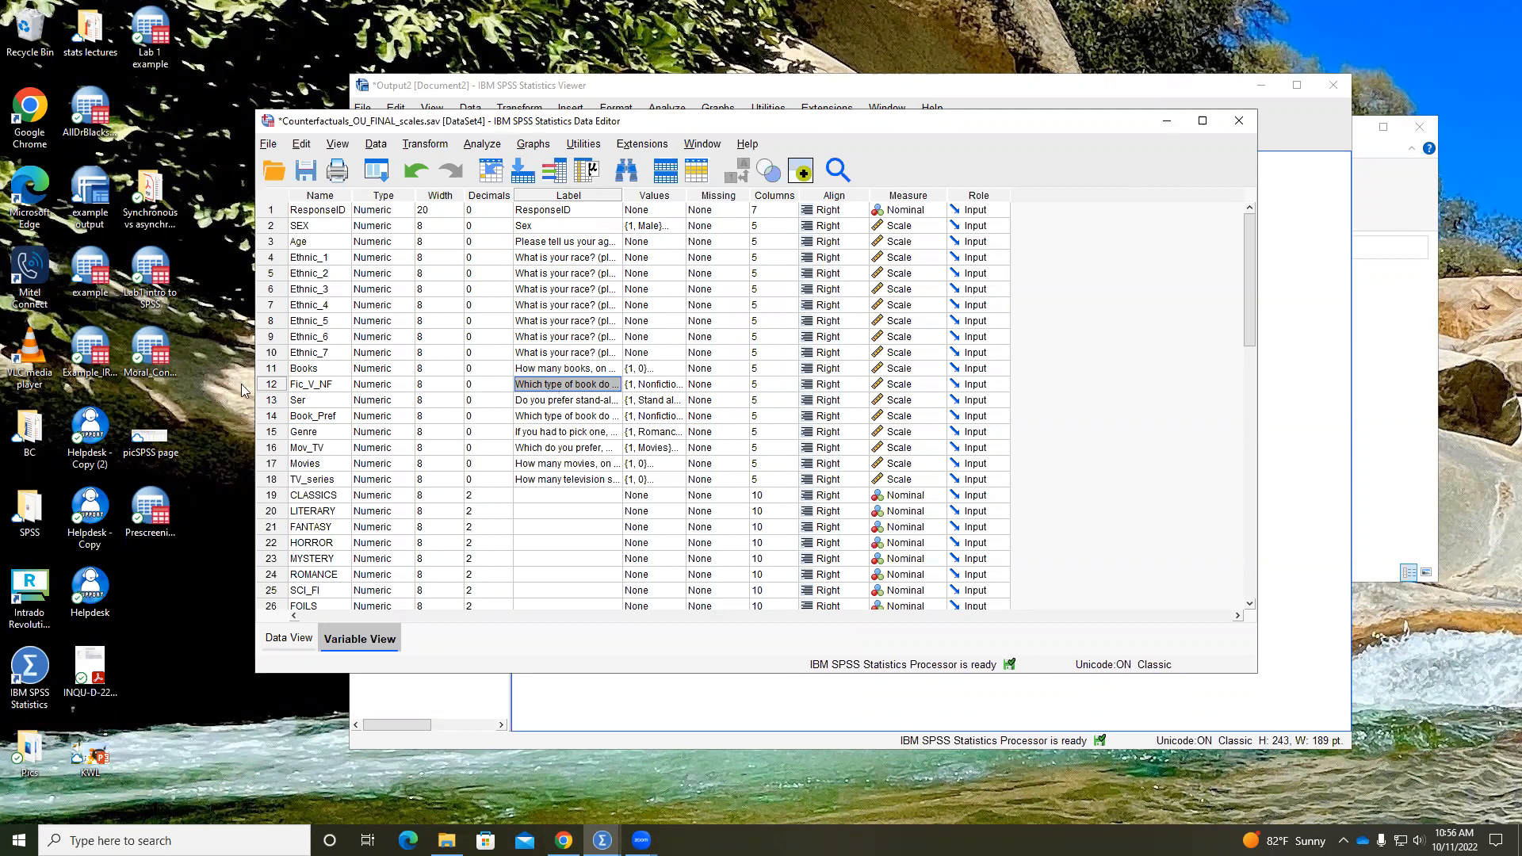
# Start a Crosstabs analysis and assign the Sex variable to the rows
pyautogui.click(279, 389)
pyautogui.click(277, 242)
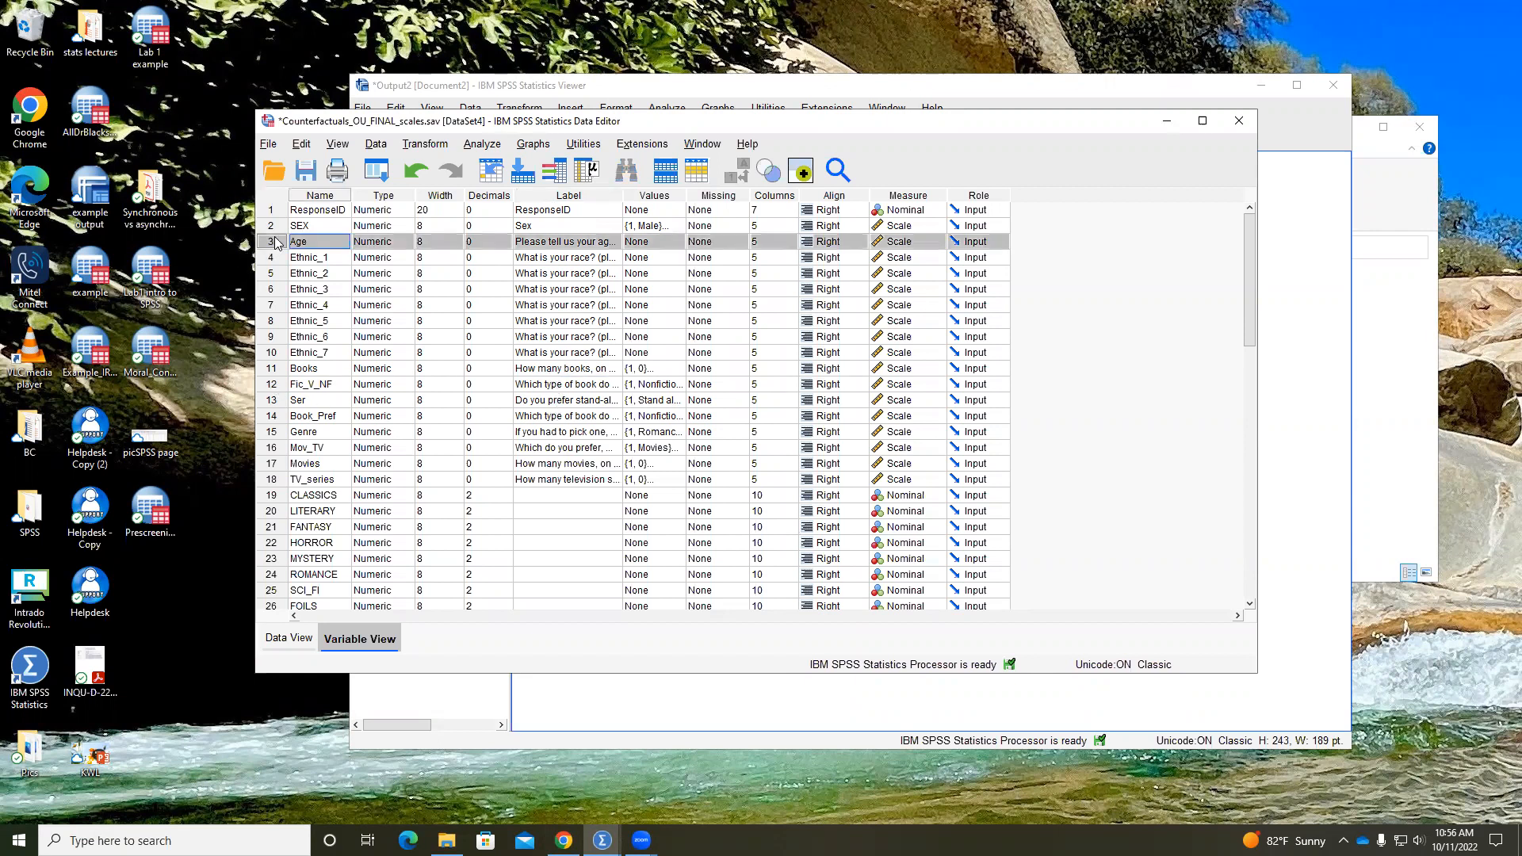
pyautogui.click(491, 144)
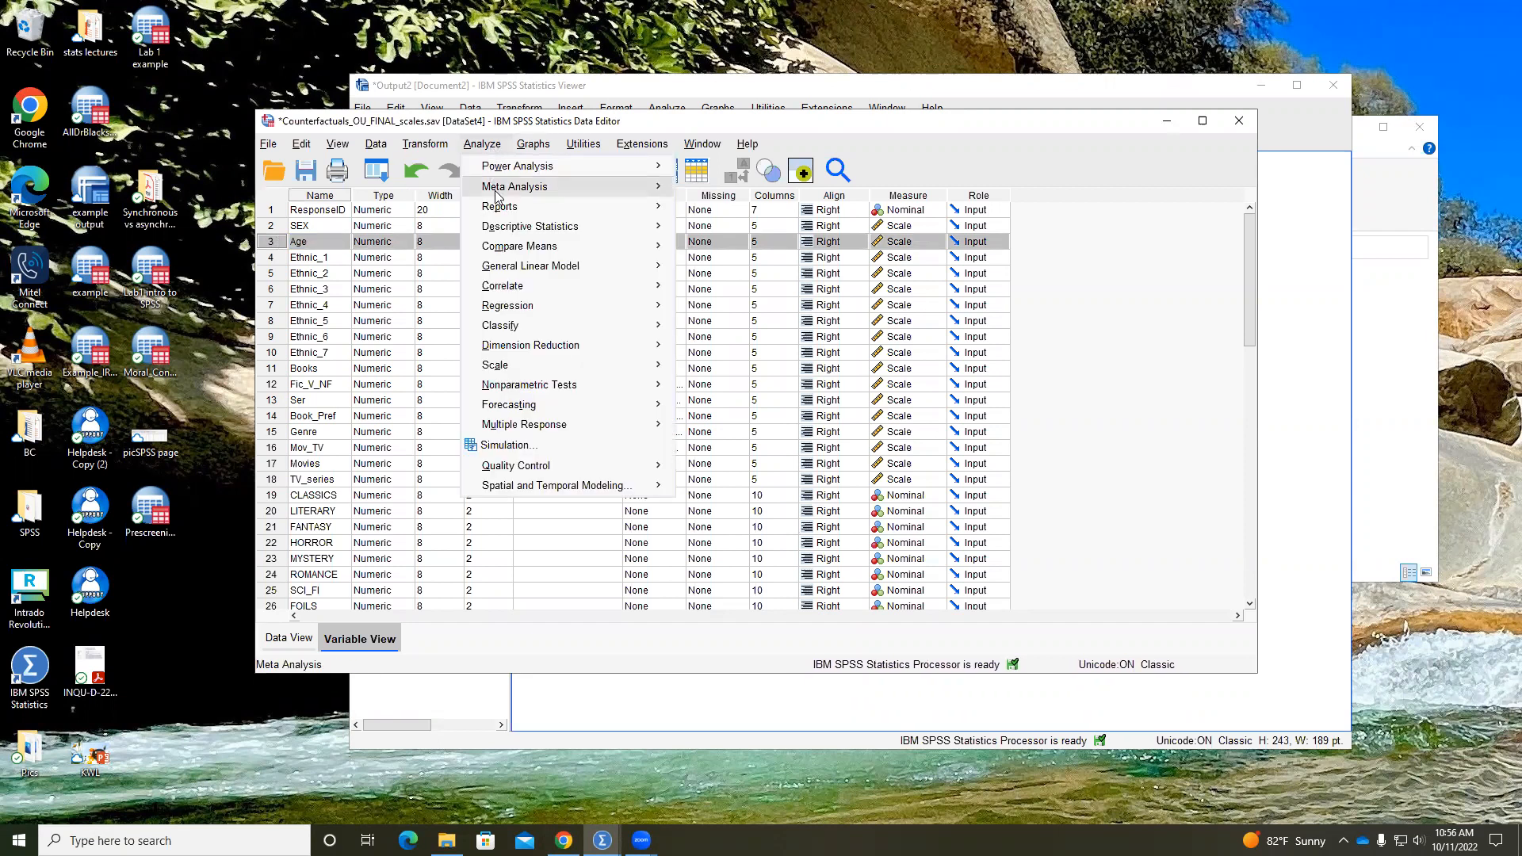
pyautogui.moveTo(630, 233)
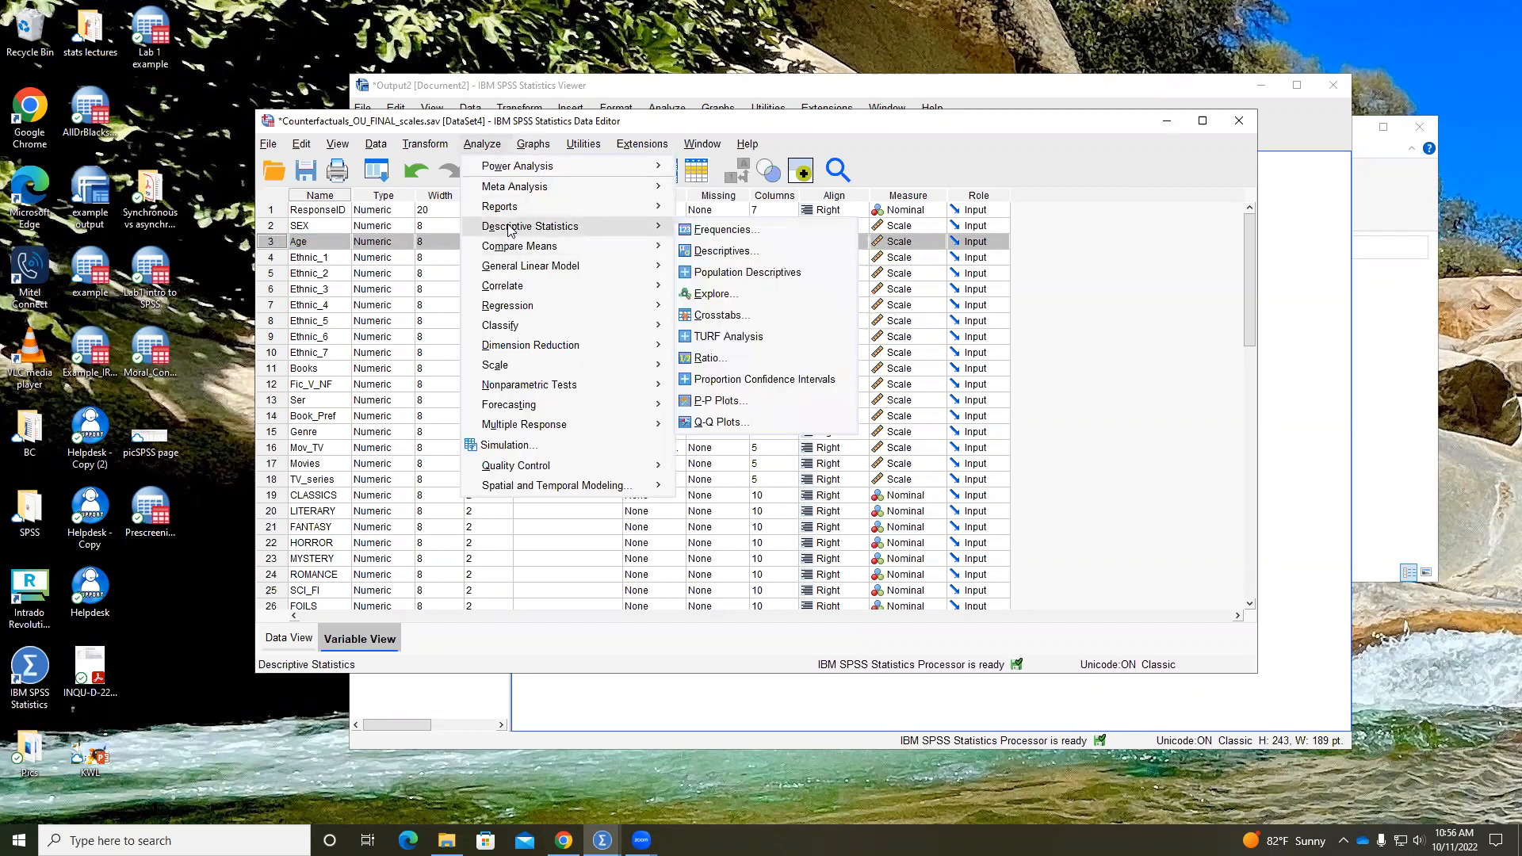
pyautogui.click(710, 316)
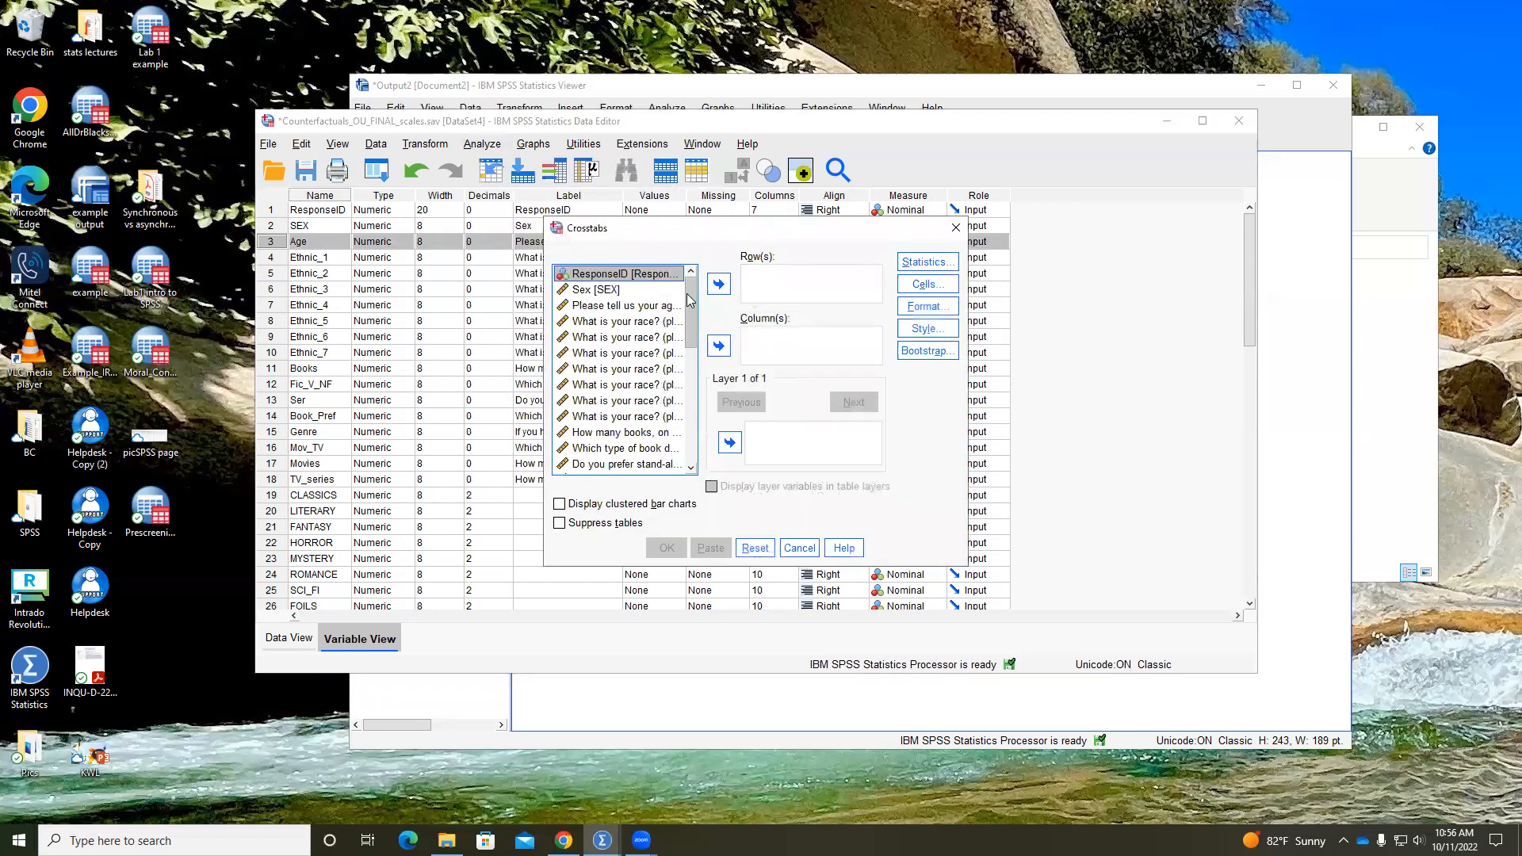
pyautogui.click(618, 291)
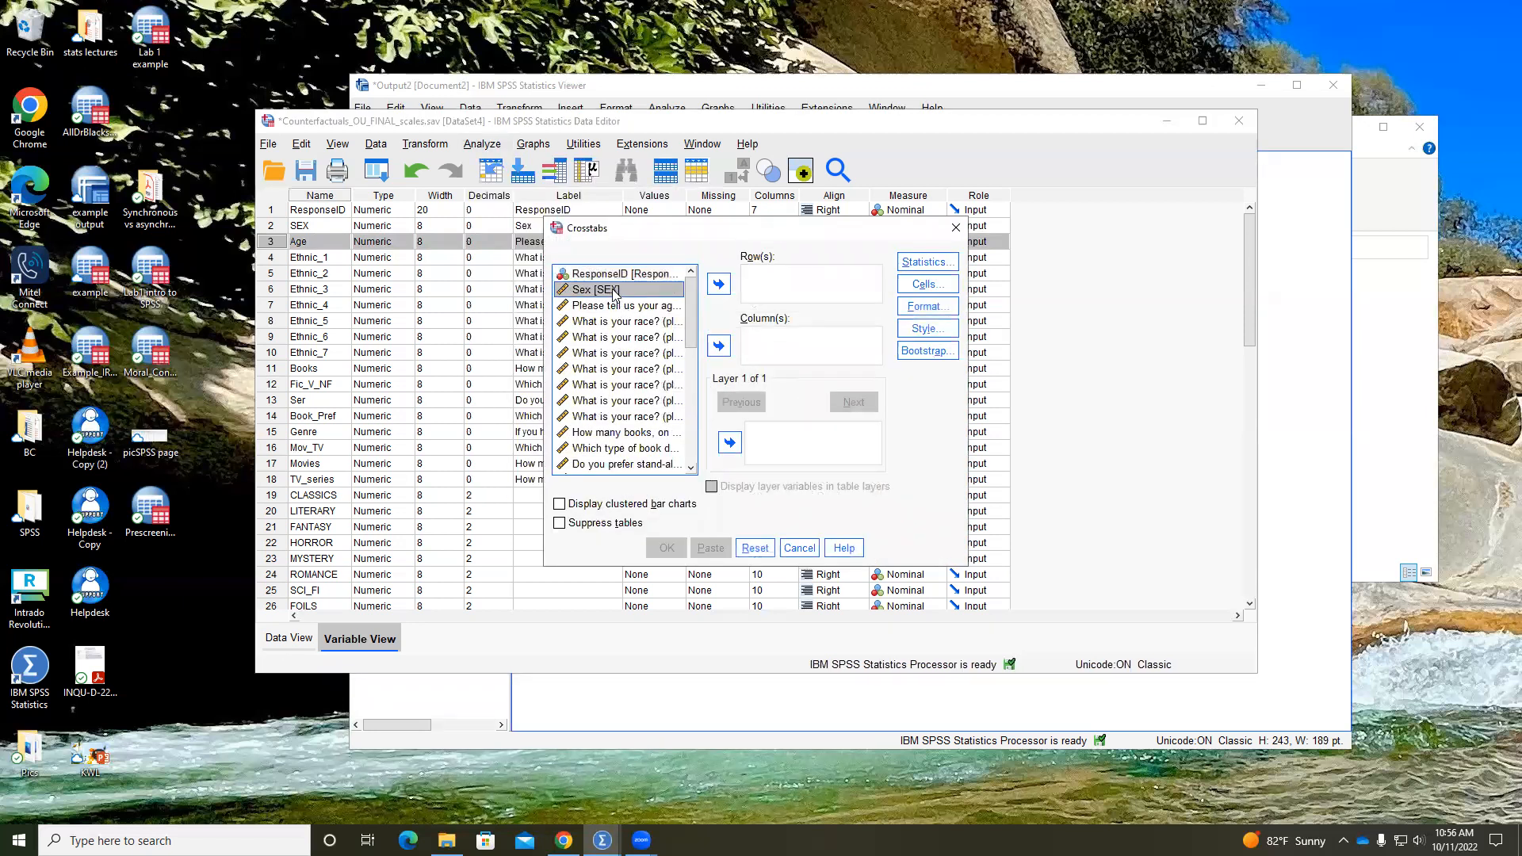
pyautogui.click(718, 284)
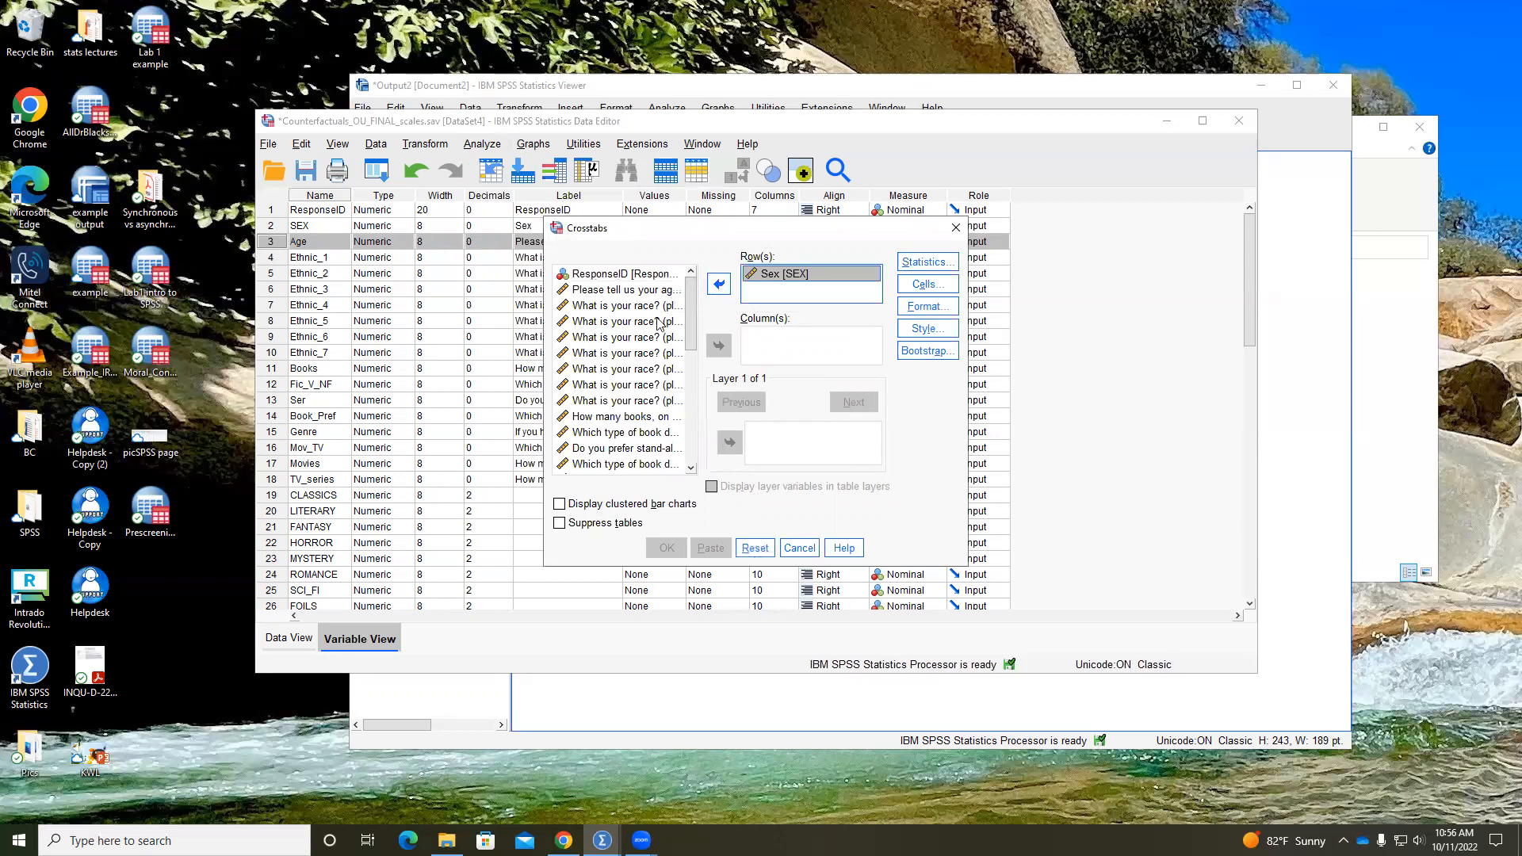
# Show the crosstabs source variables by name instead of label, and assign Fic_V_NF to the columns
pyautogui.rightClick(608, 356)
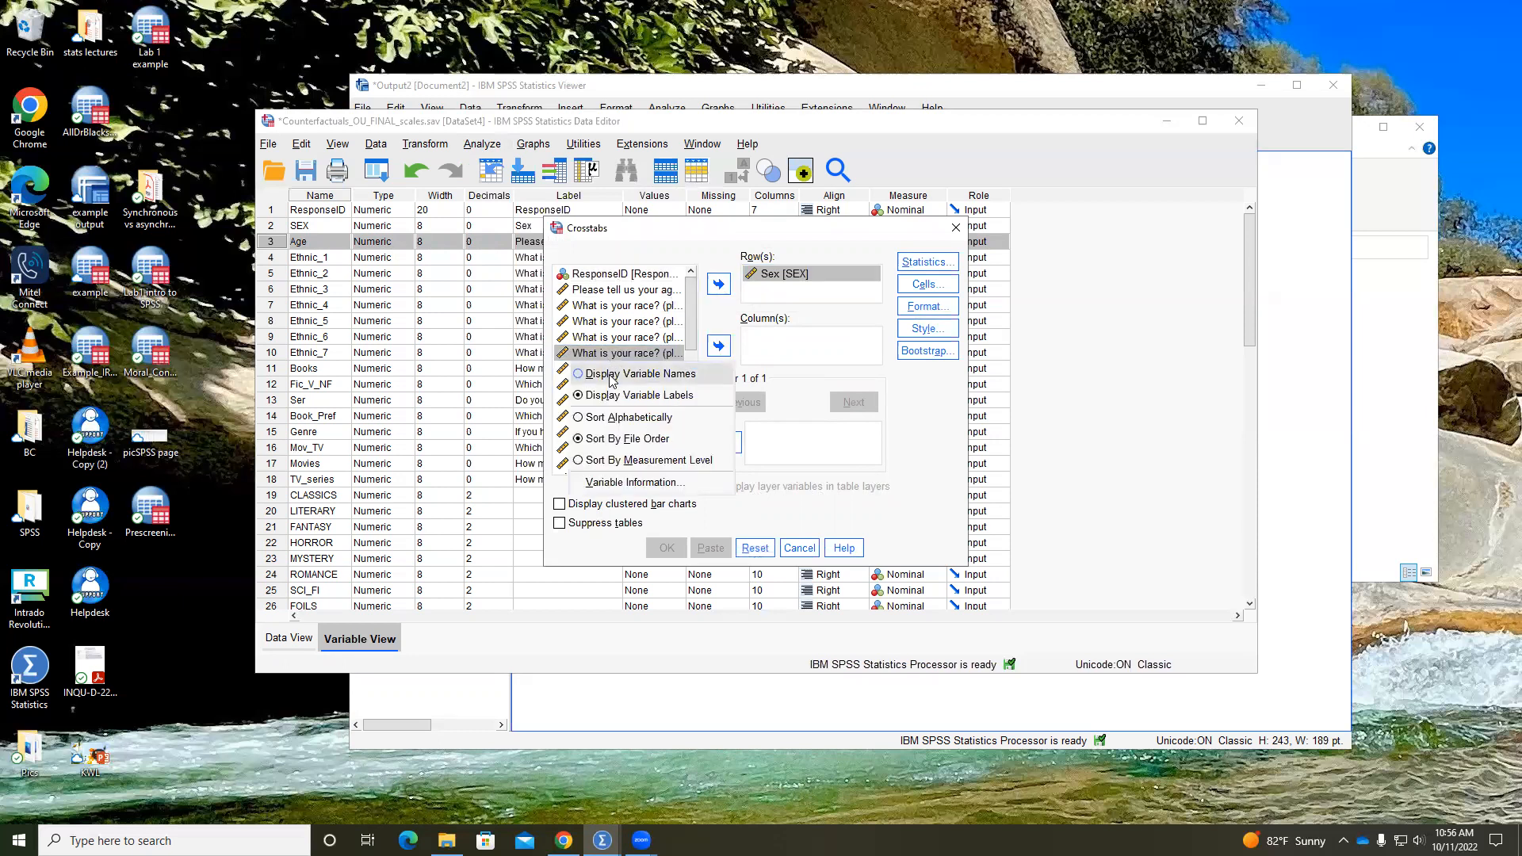
pyautogui.click(611, 378)
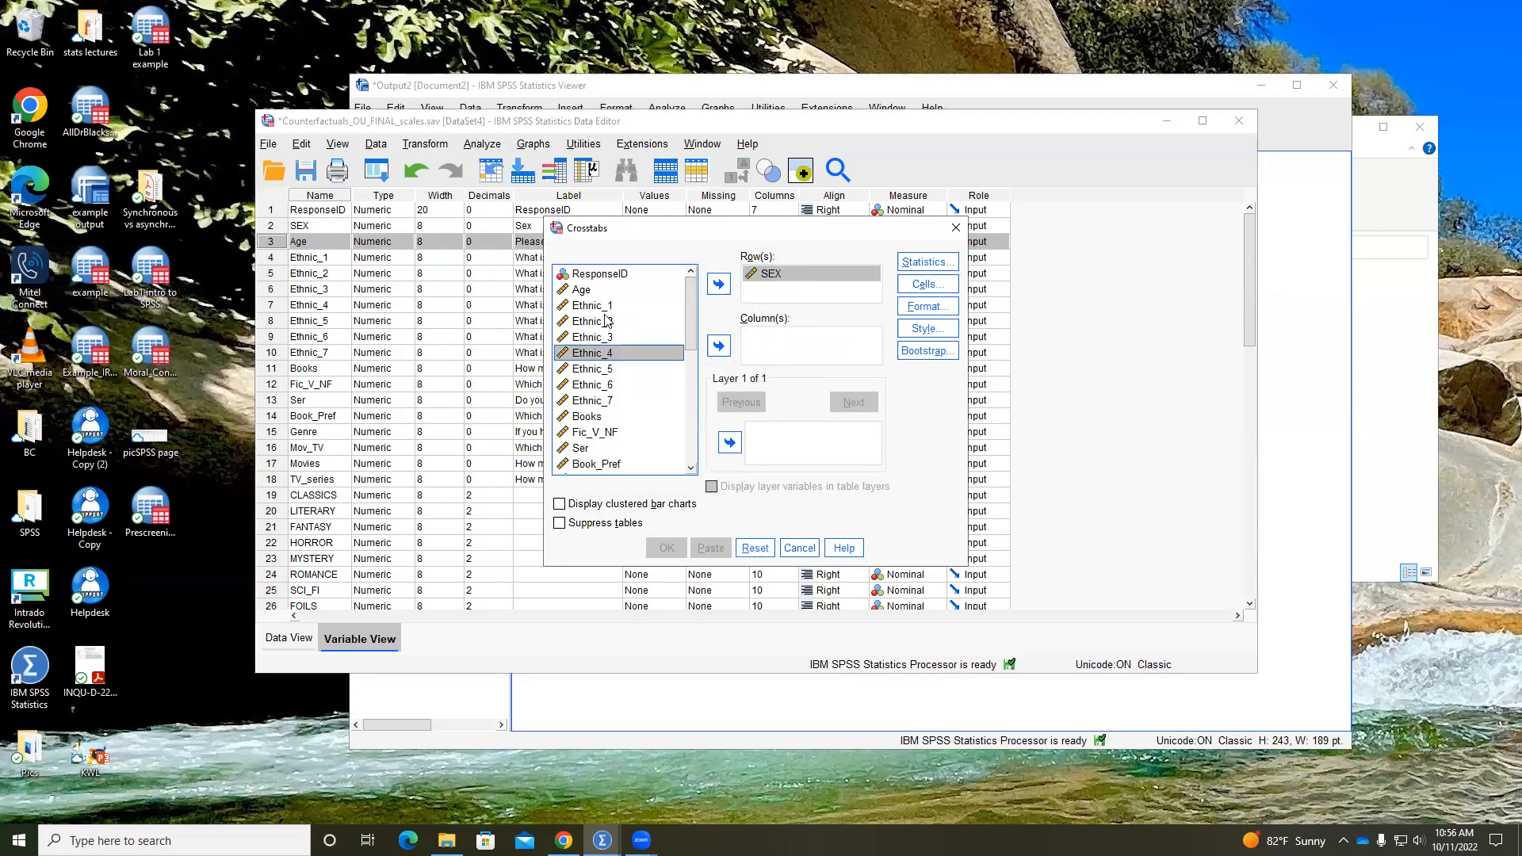
pyautogui.click(590, 432)
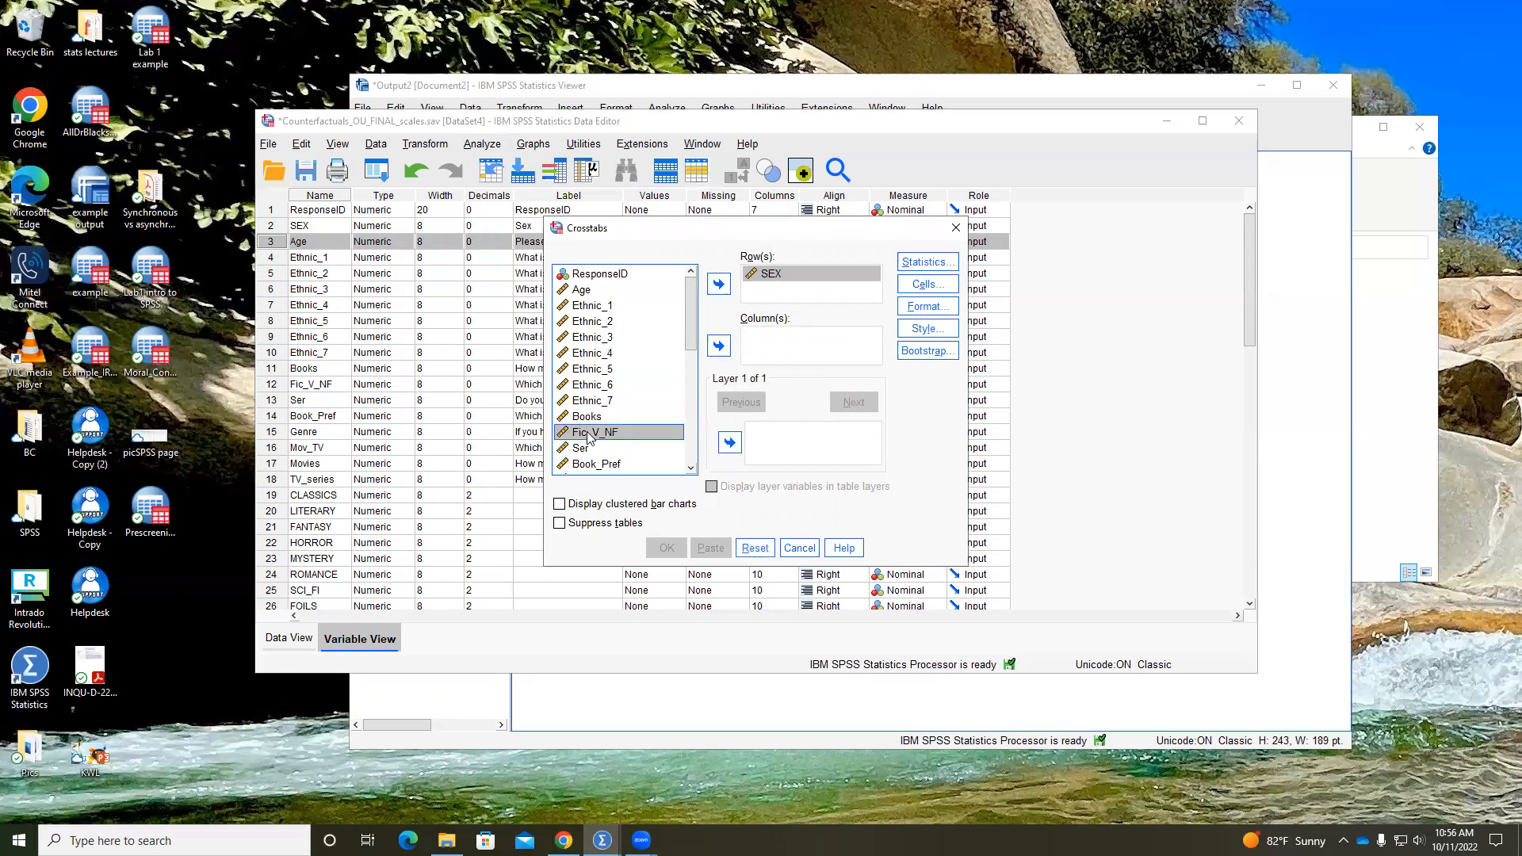
pyautogui.click(719, 346)
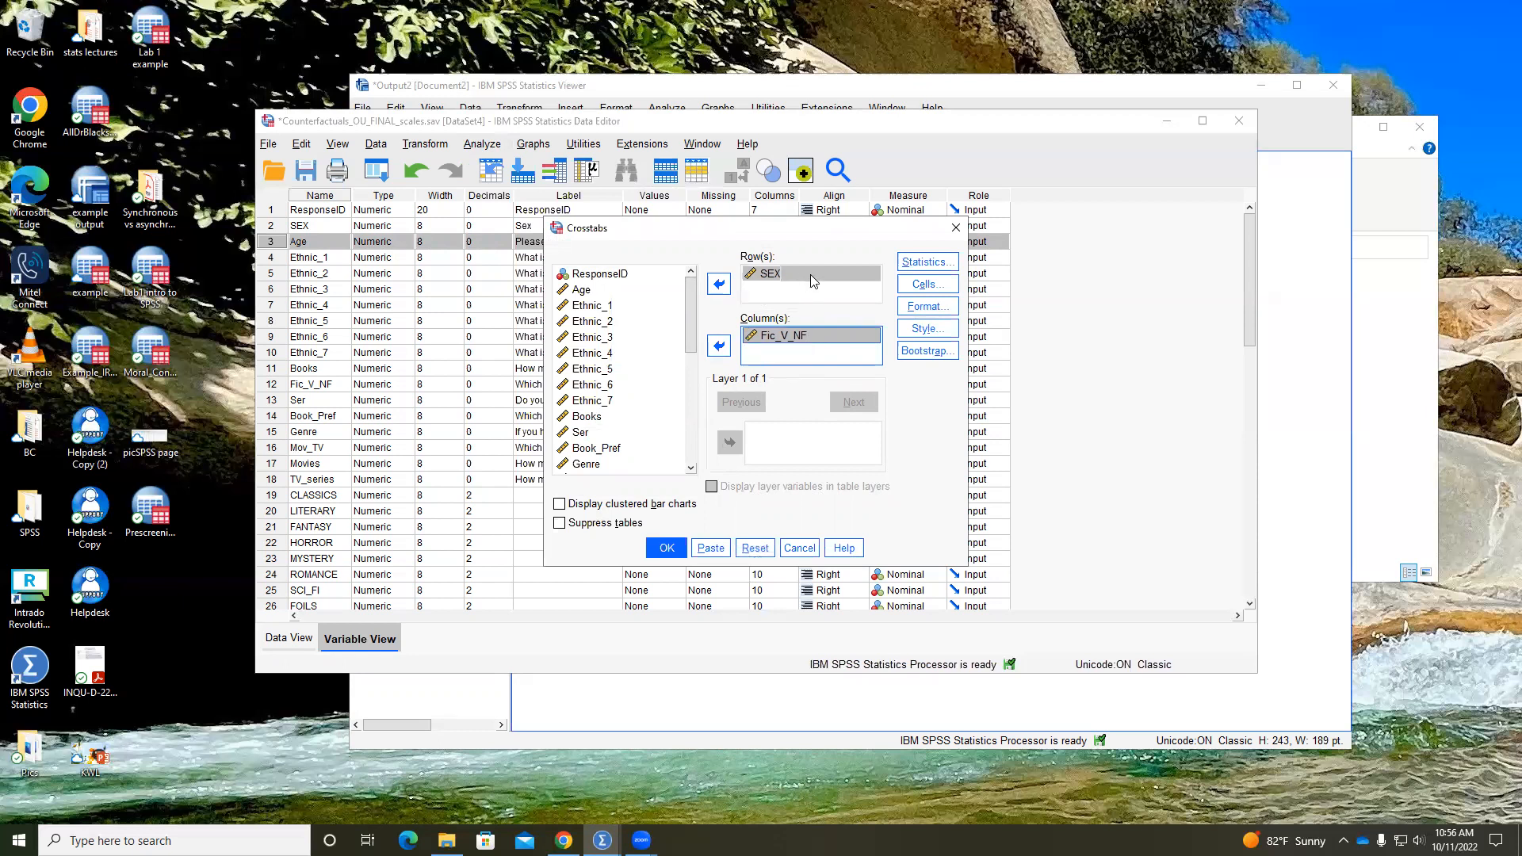
pyautogui.click(838, 339)
# Enable the Chi-square statistic for the crosstabs analysis
pyautogui.click(936, 268)
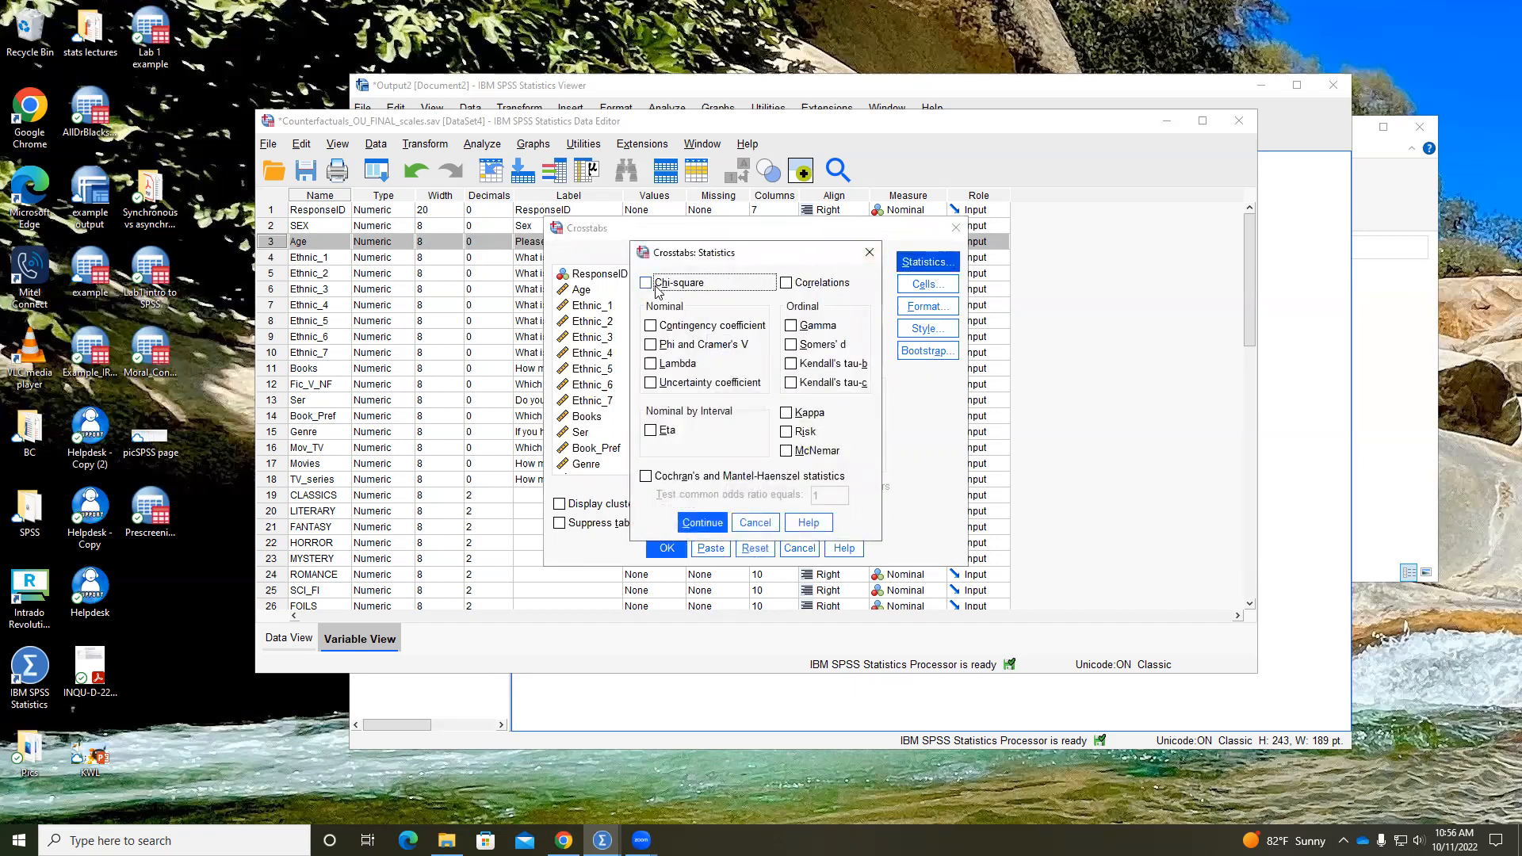
pyautogui.click(646, 284)
pyautogui.click(702, 525)
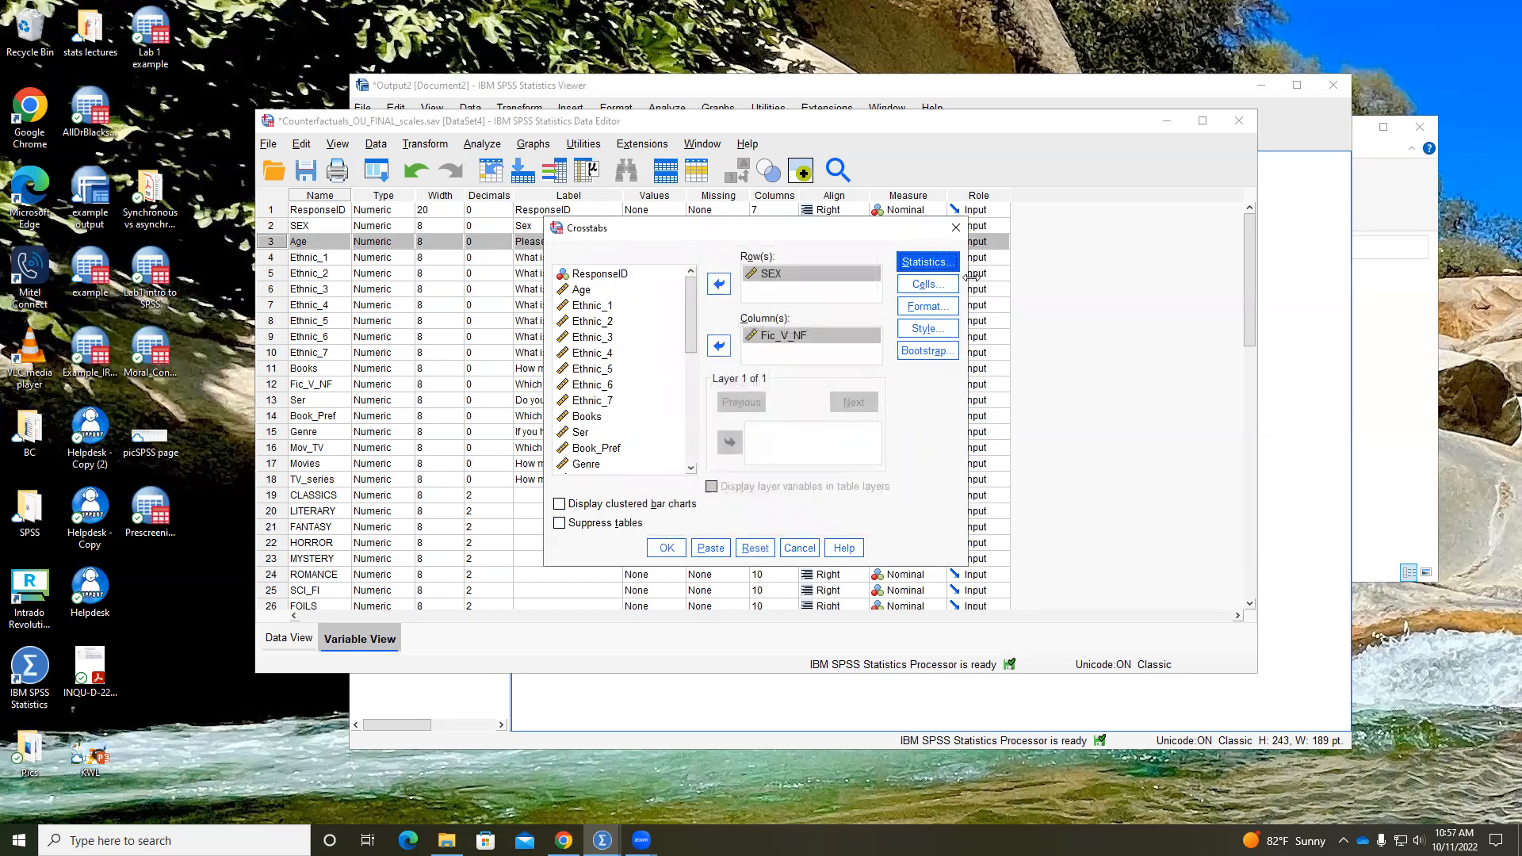
# Add expected counts and row, column and total percentages to the cell display, and run the crosstabs analysis
pyautogui.click(927, 283)
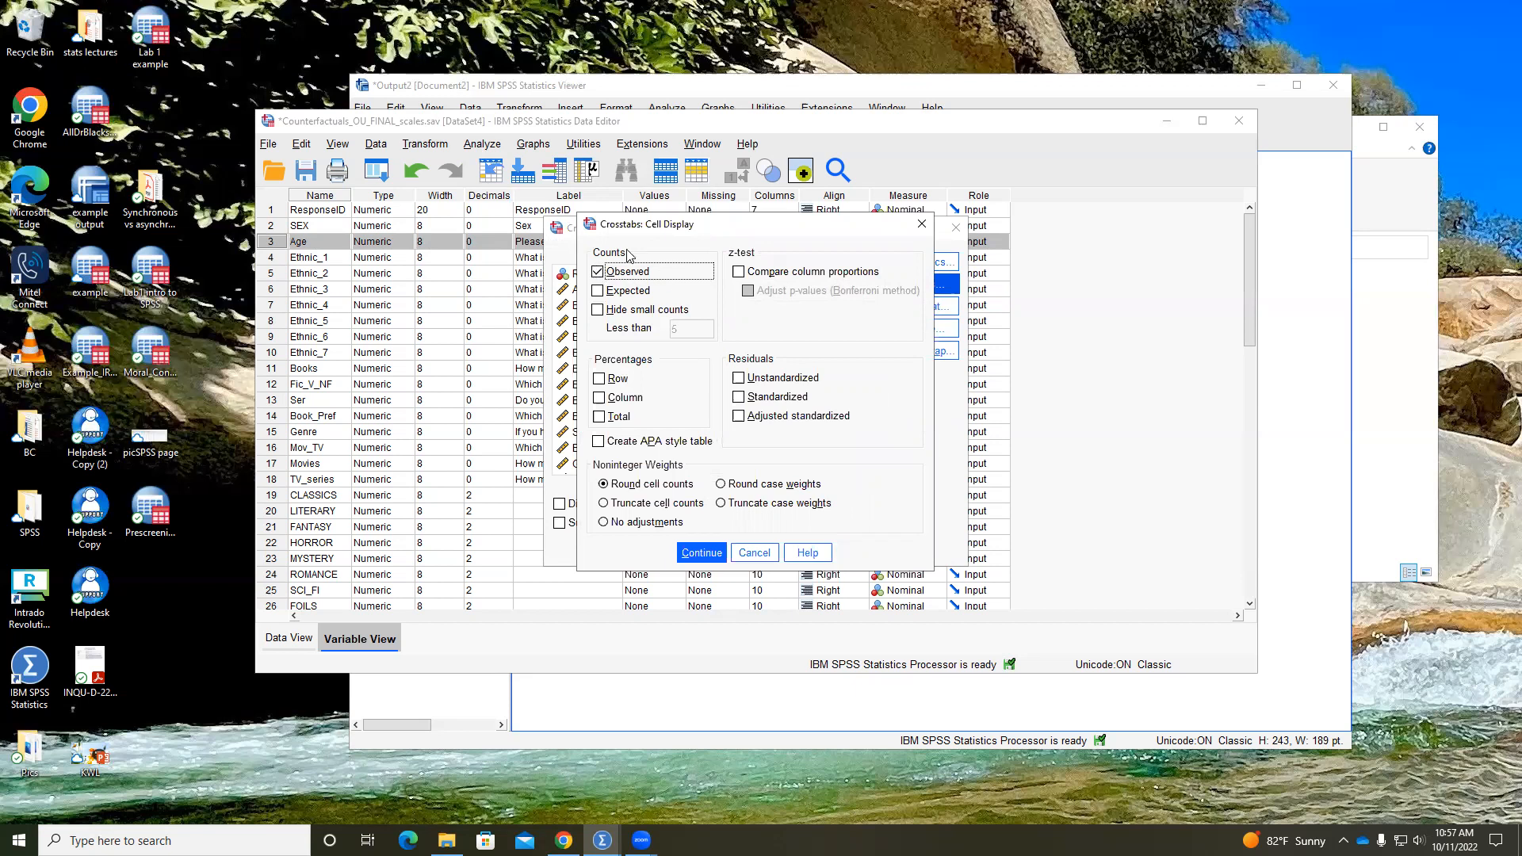
pyautogui.click(598, 291)
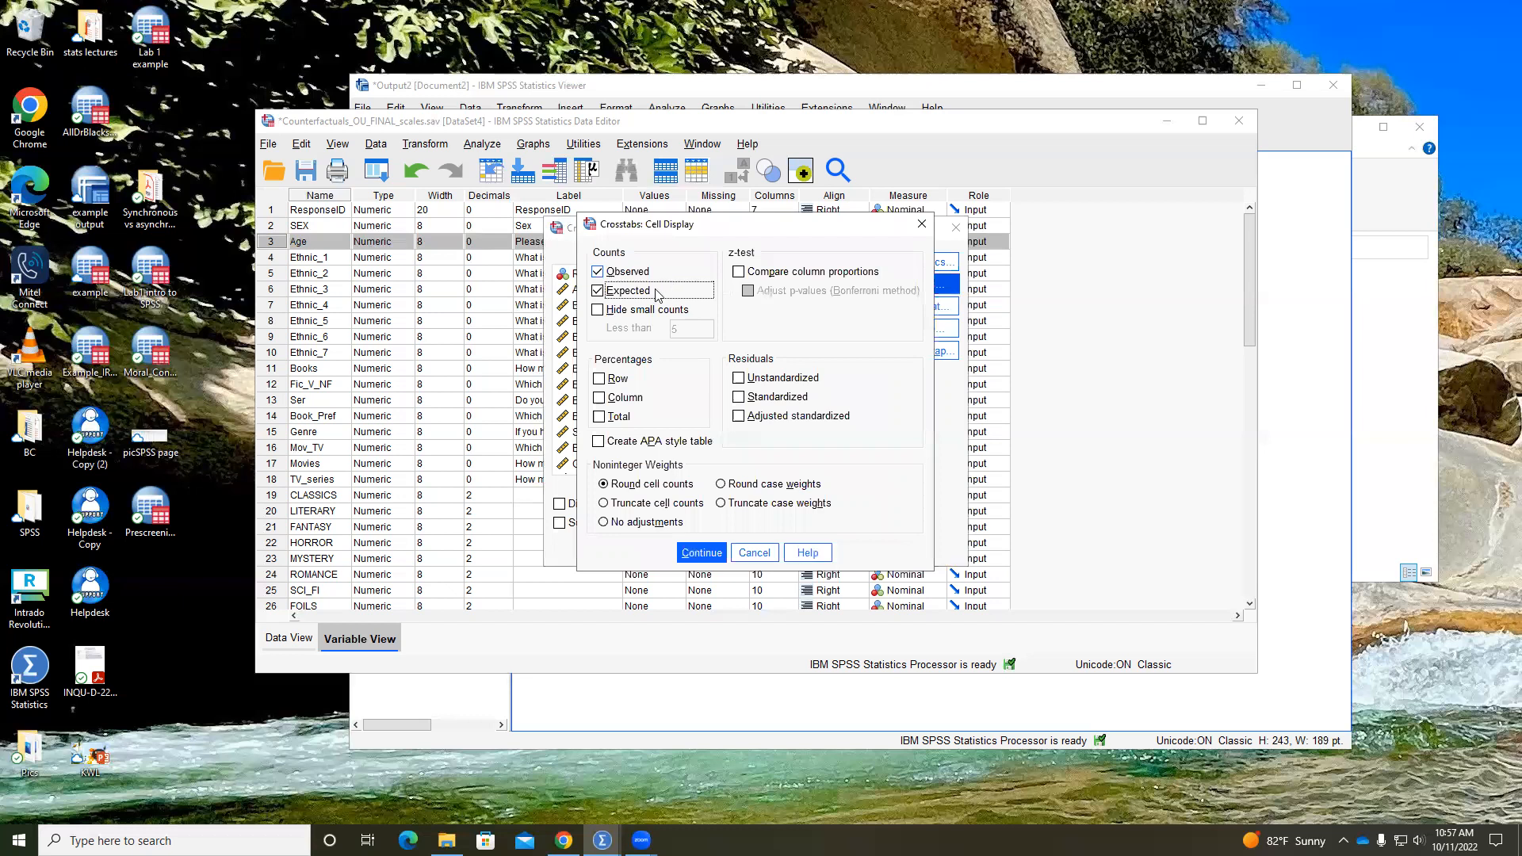
pyautogui.click(599, 379)
pyautogui.click(600, 397)
pyautogui.click(600, 416)
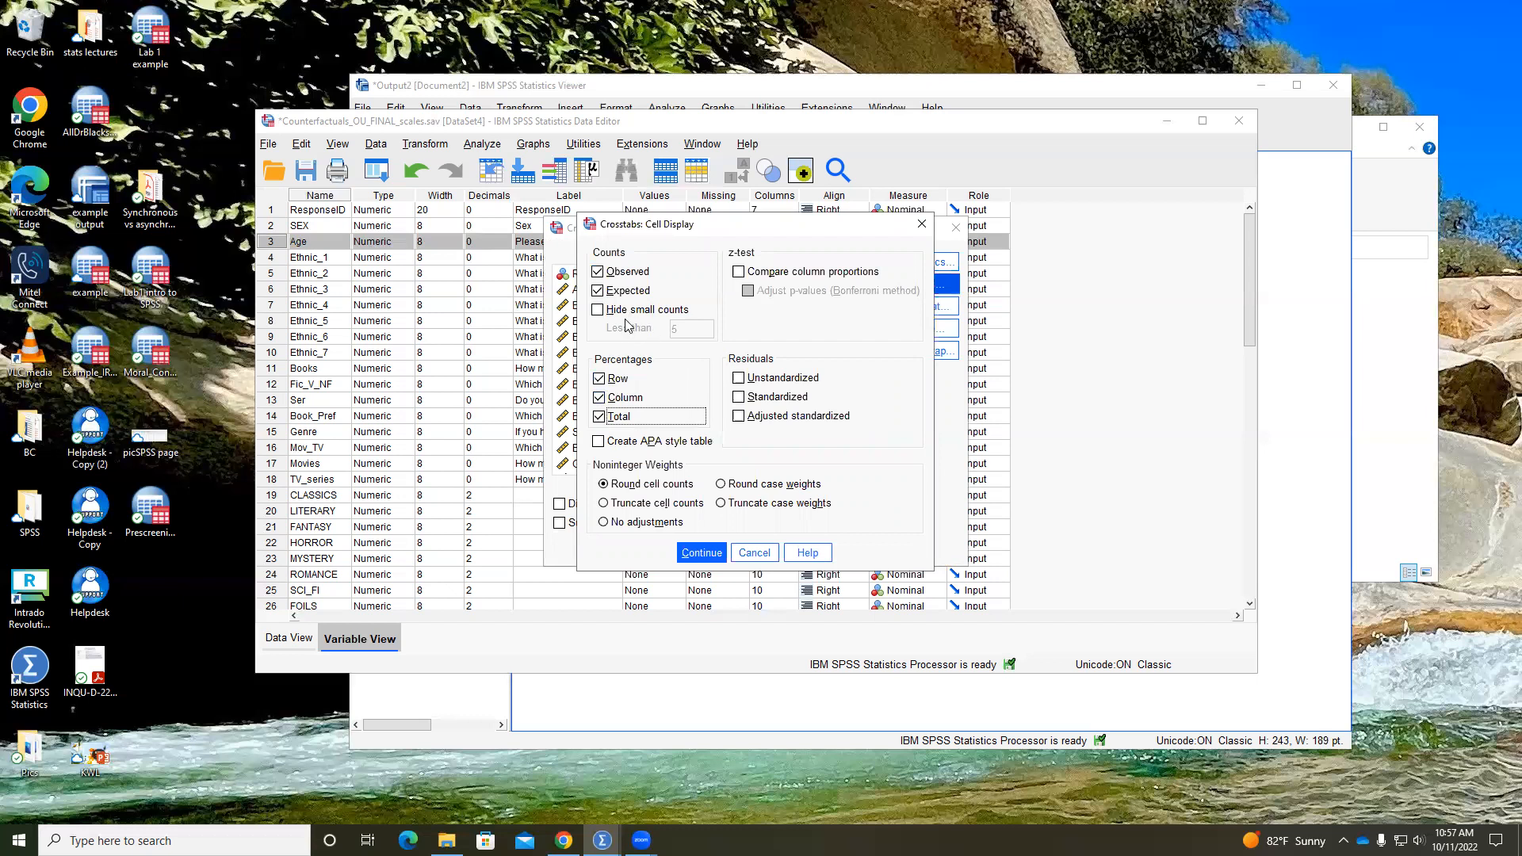
pyautogui.click(708, 552)
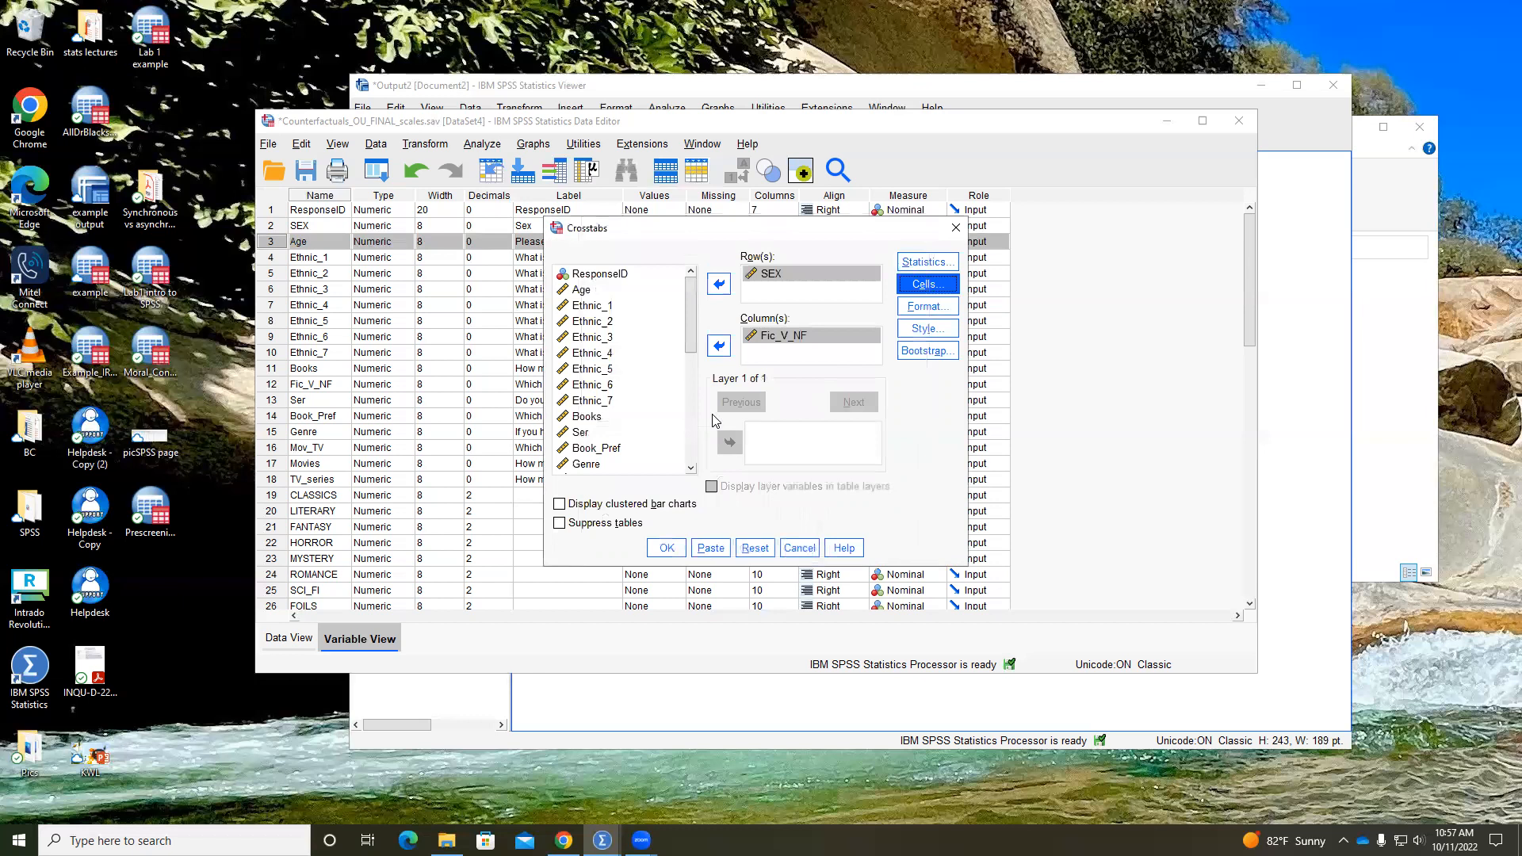
pyautogui.click(662, 548)
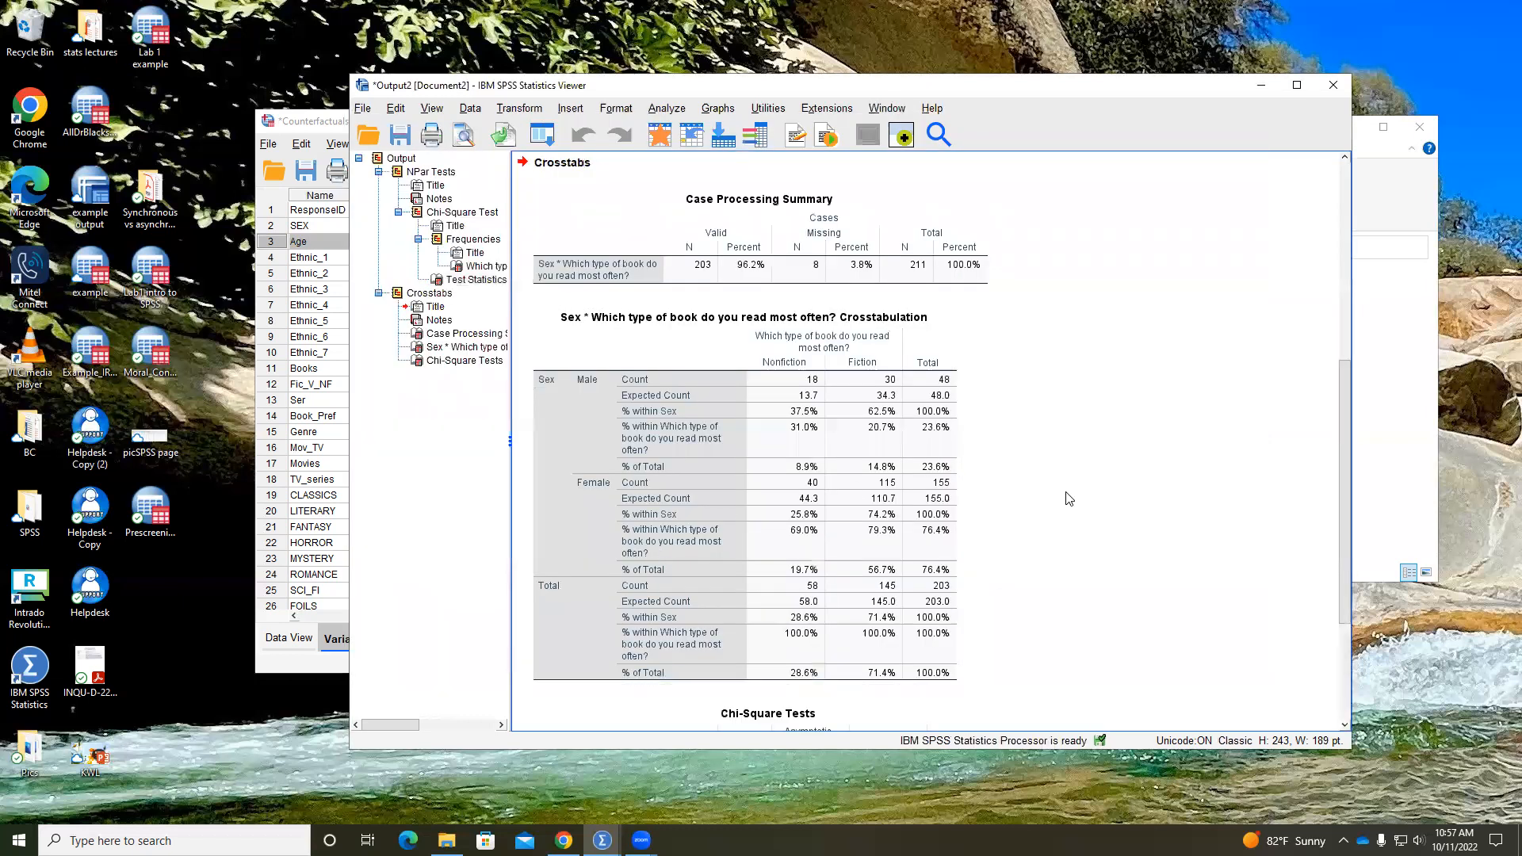
# Examine the Sex by book type crosstabulation, marking the sex rows and the nonfiction and fiction columns with temporary annotations
pyautogui.scroll(-3, 1068, 497)
pyautogui.scroll(-1, 1067, 499)
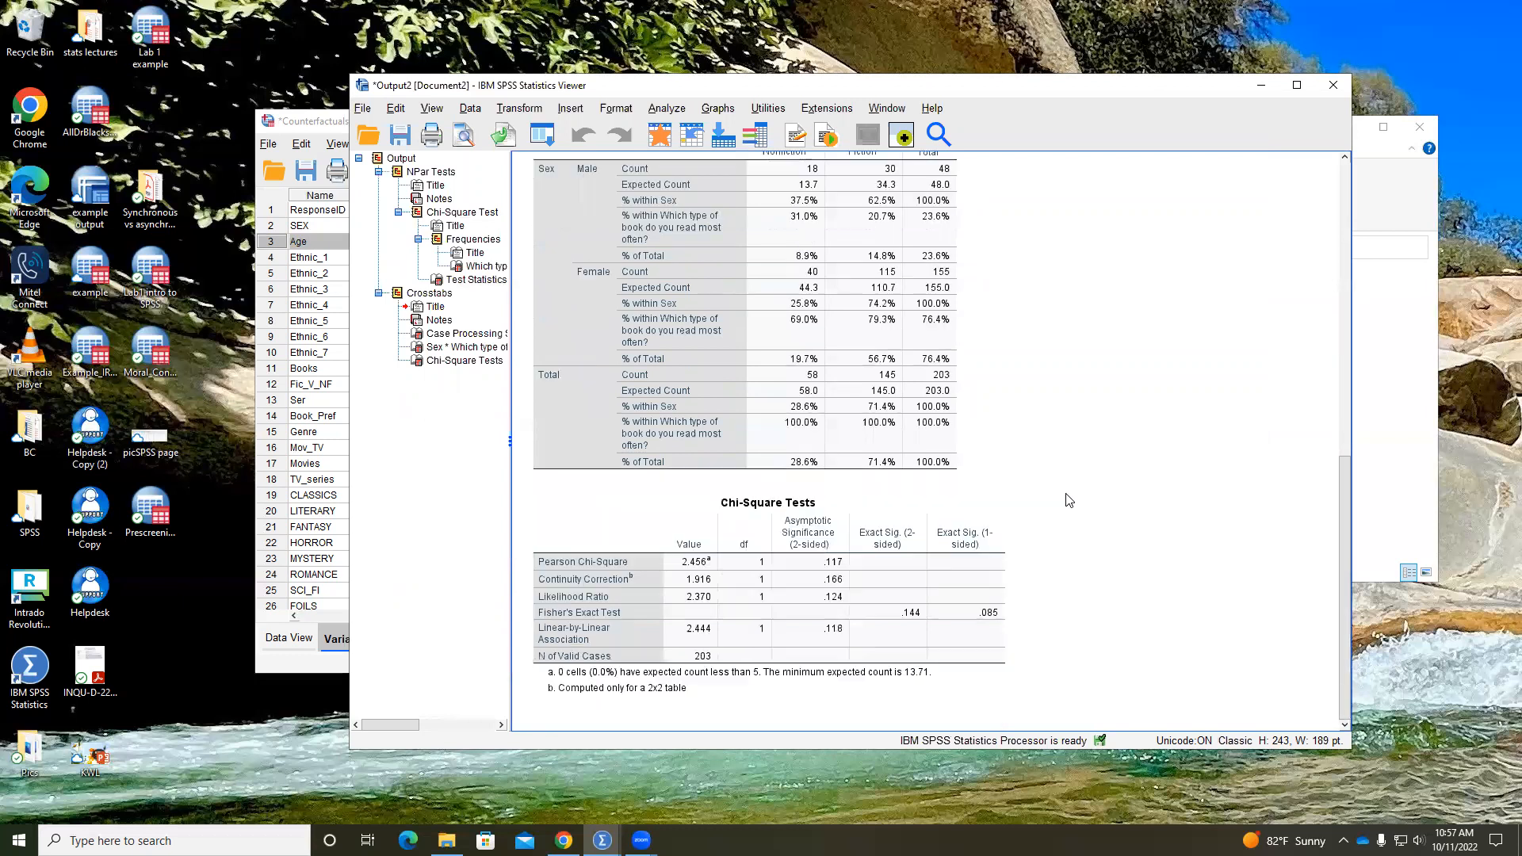
pyautogui.scroll(4, 1065, 499)
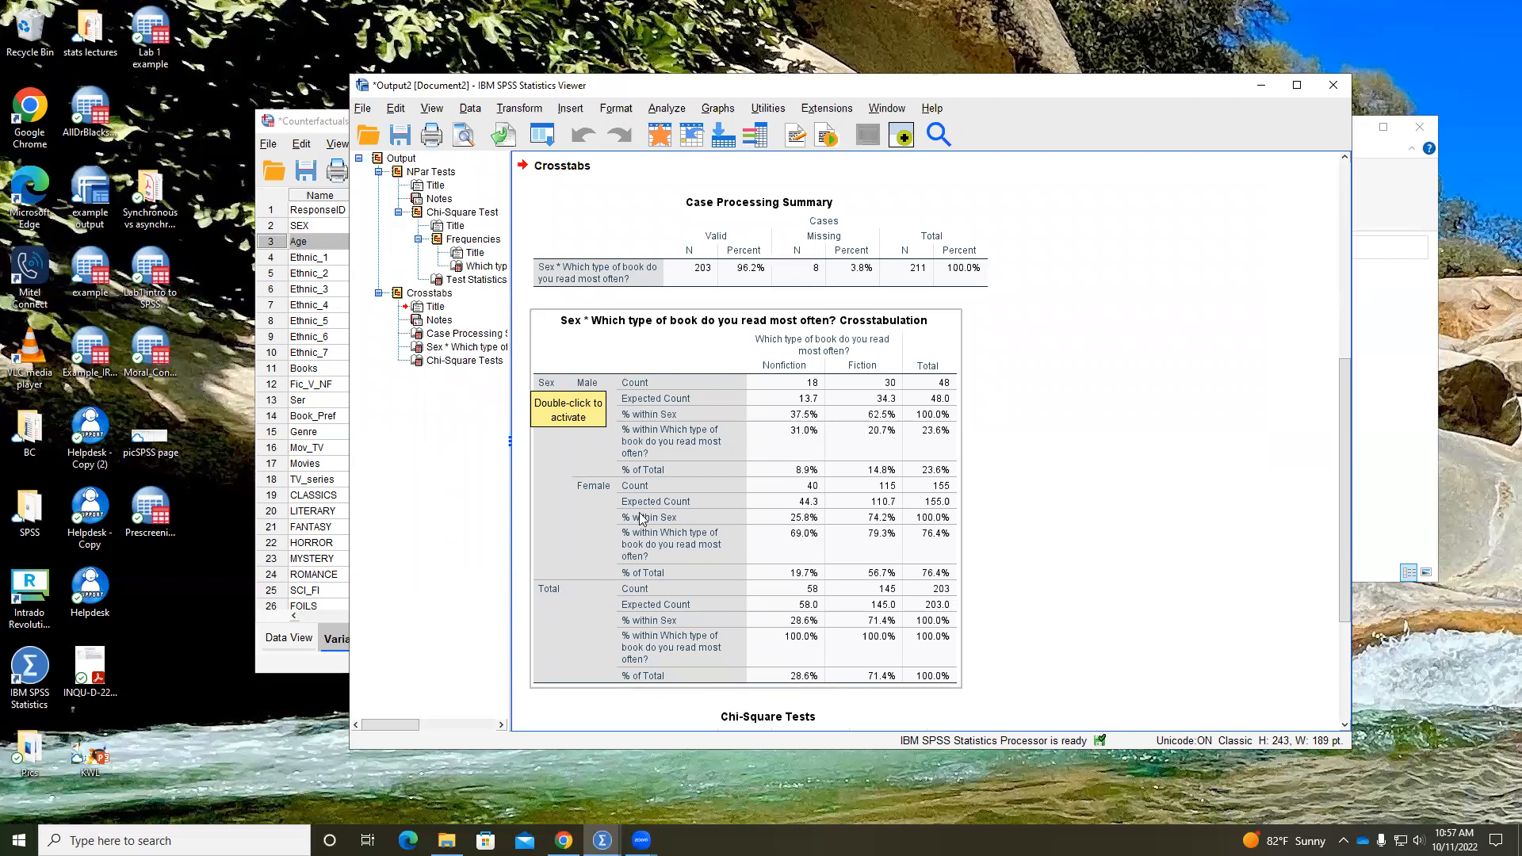
pyautogui.click(921, 92)
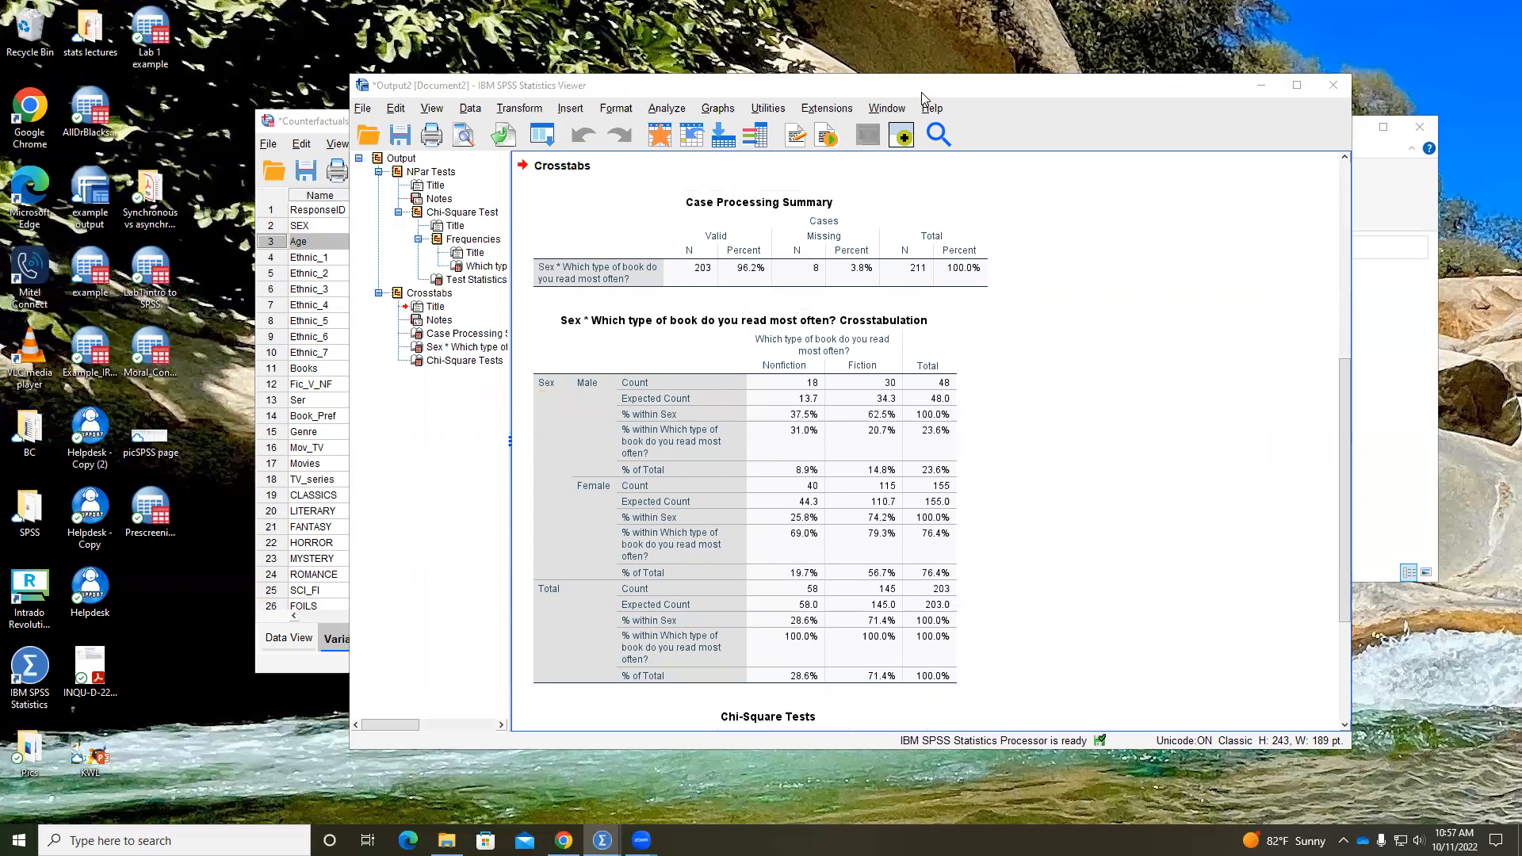
pyautogui.moveTo(555, 374); pyautogui.dragTo(558, 377)
pyautogui.moveTo(580, 397); pyautogui.dragTo(596, 396)
pyautogui.moveTo(572, 500); pyautogui.dragTo(622, 502)
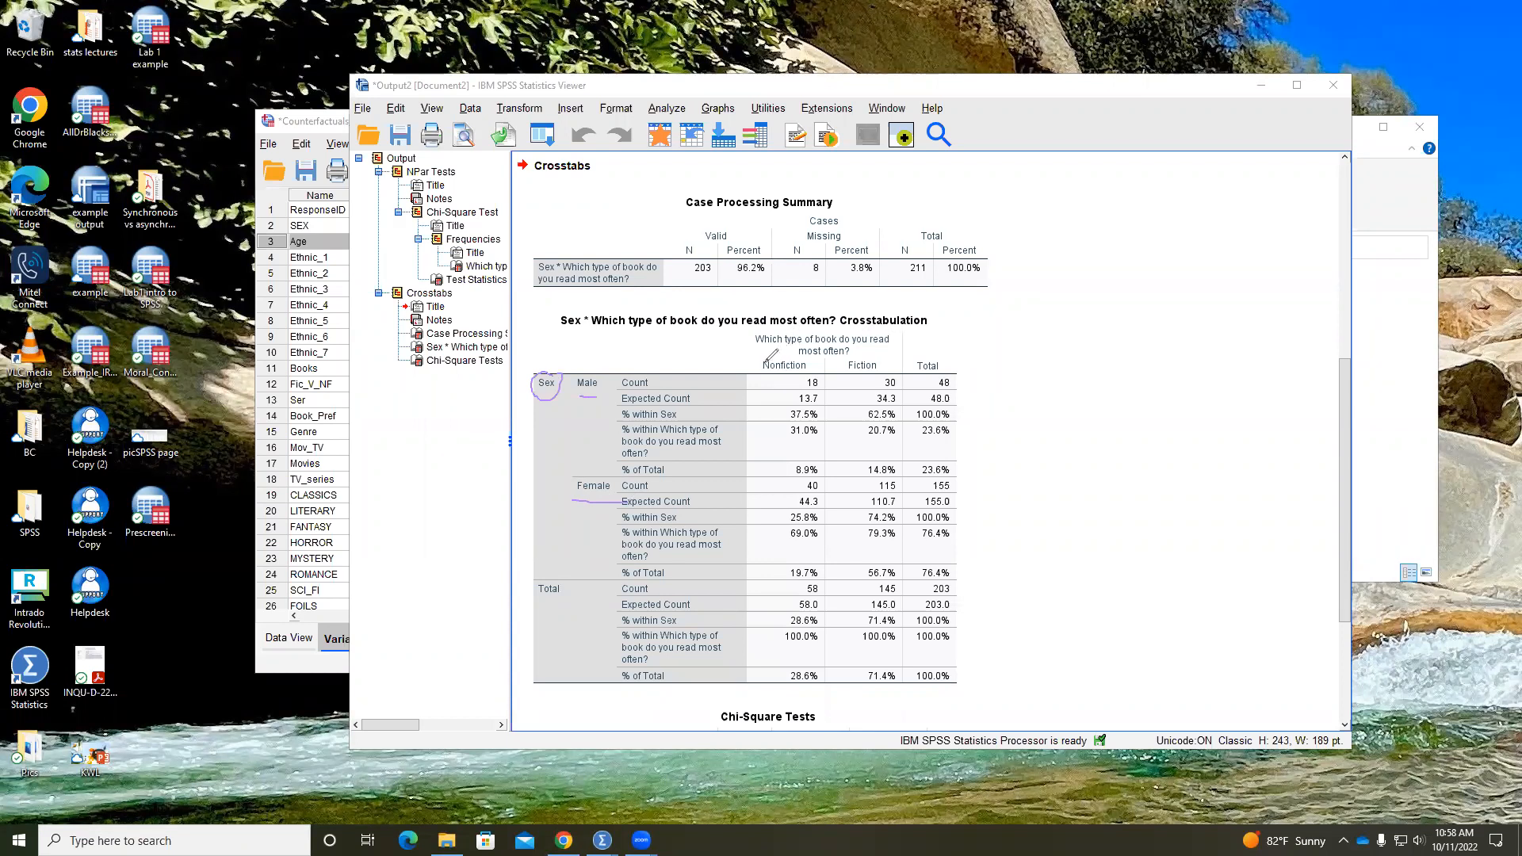
pyautogui.moveTo(757, 370); pyautogui.dragTo(890, 367)
pyautogui.moveTo(789, 513); pyautogui.dragTo(821, 512)
pyautogui.click(932, 158)
# Examine the Pearson Chi-Square value and its asymptotic significance in the Chi-Square Tests table, circling them temporarily
pyautogui.scroll(-5, 1113, 415)
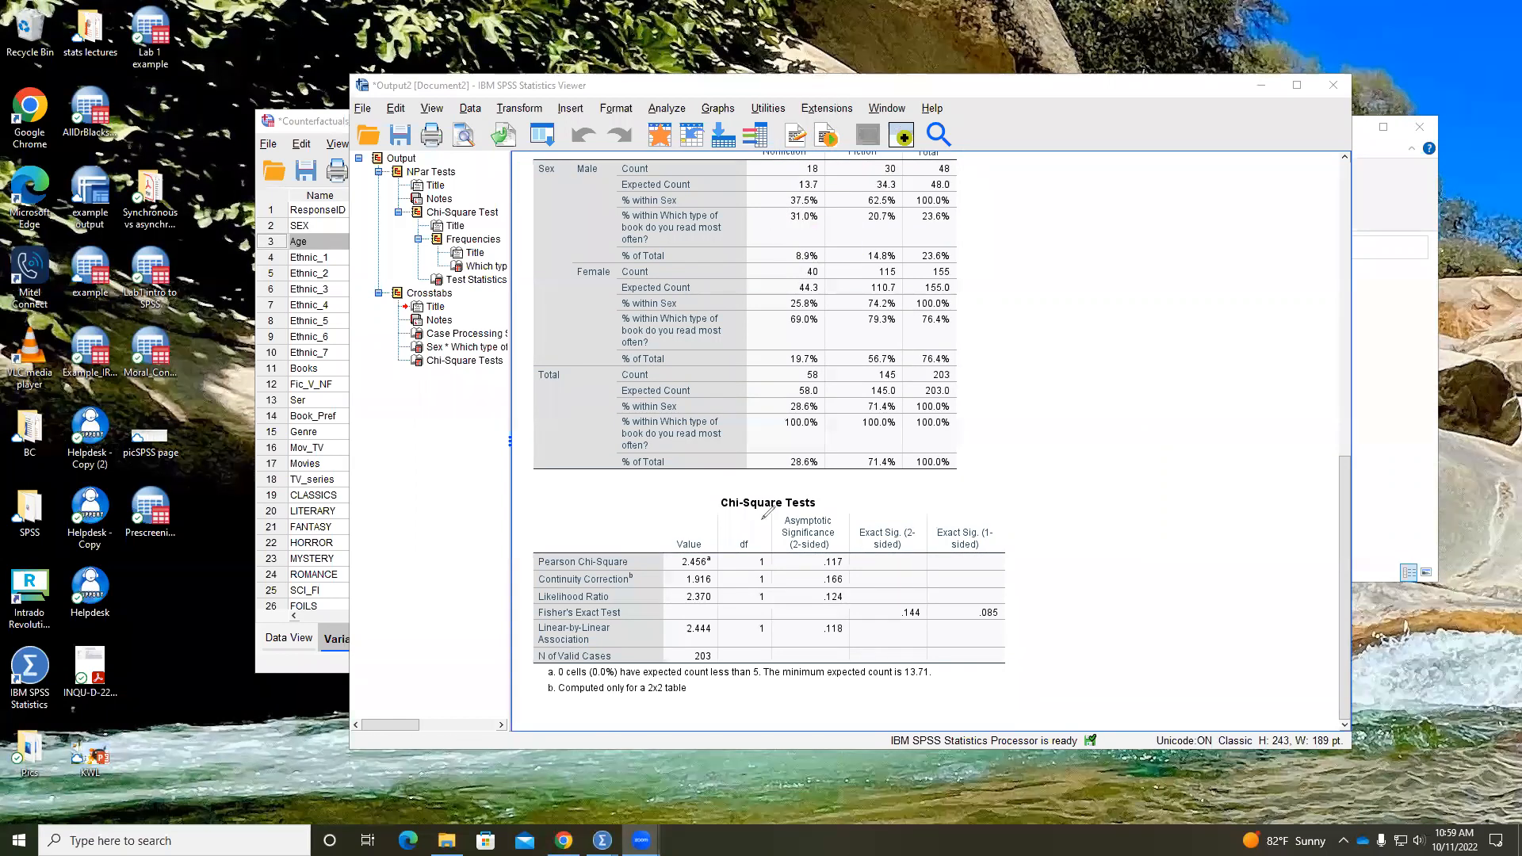
pyautogui.moveTo(686, 551)
pyautogui.mouseDown()
pyautogui.moveTo(674, 565)
pyautogui.moveTo(723, 560)
pyautogui.moveTo(687, 542)
pyautogui.mouseUp()
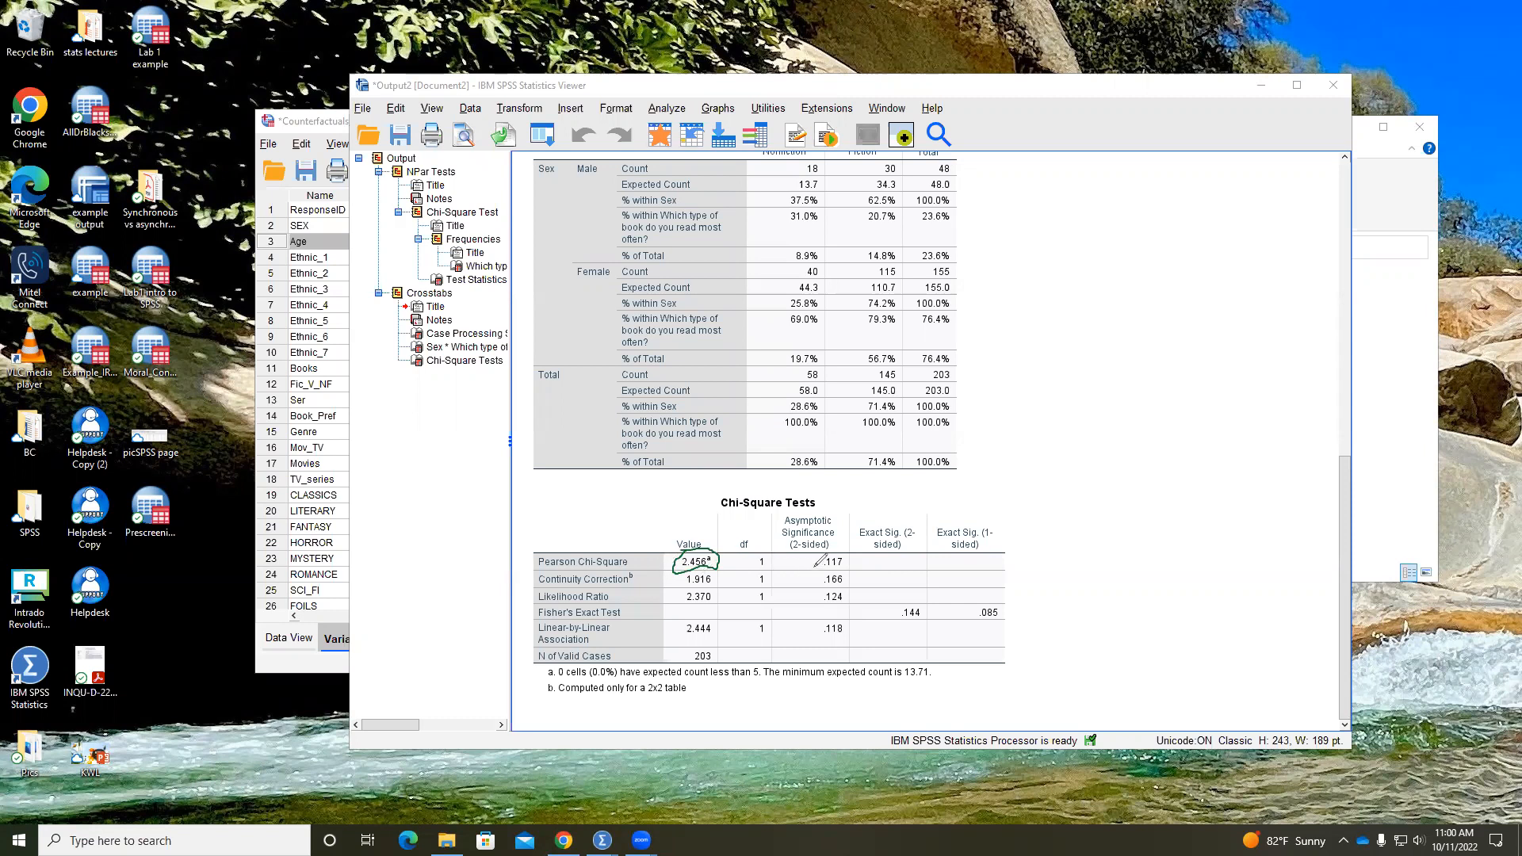
pyautogui.moveTo(811, 558)
pyautogui.mouseDown()
pyautogui.moveTo(848, 568)
pyautogui.moveTo(812, 553)
pyautogui.mouseUp()
pyautogui.click(915, 138)
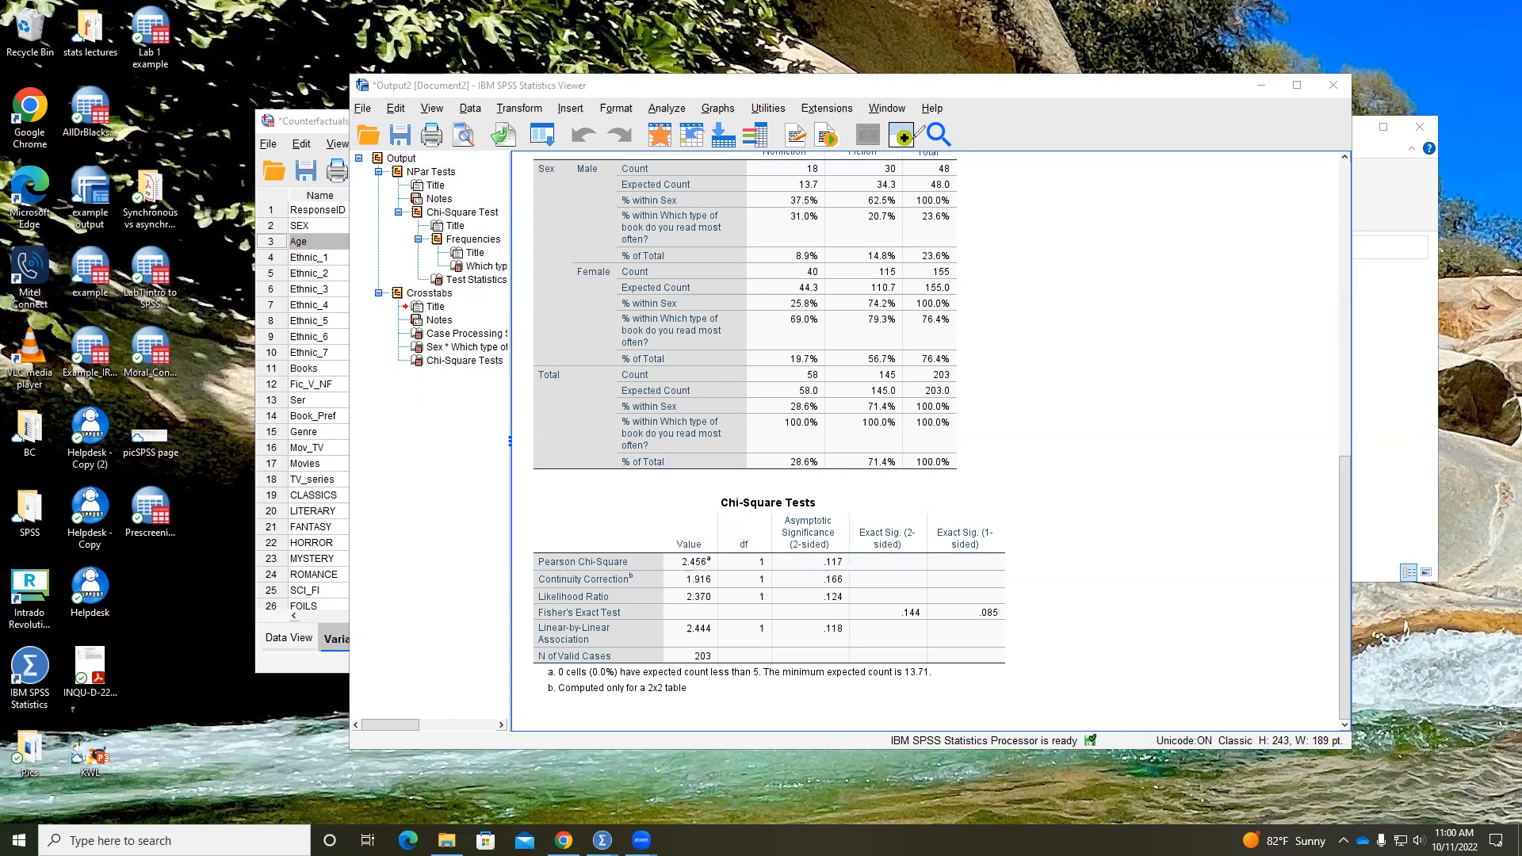